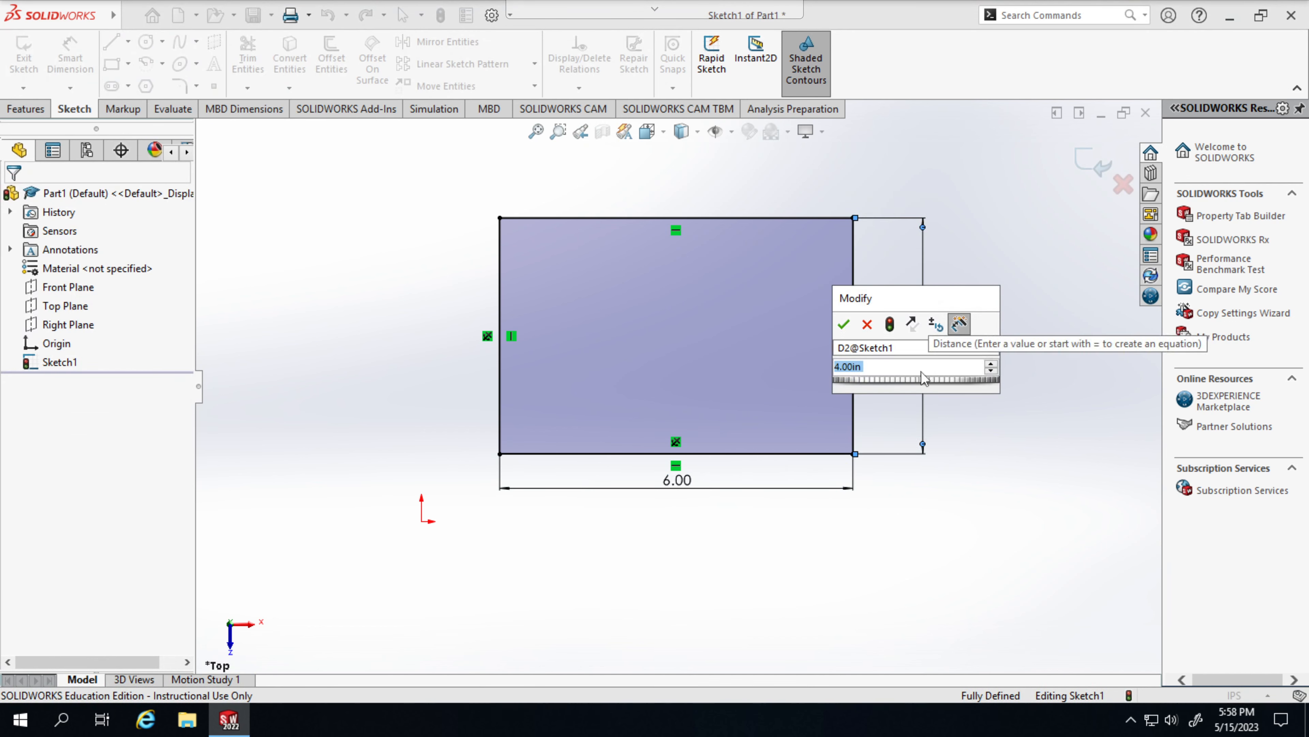
pyautogui.write('3')
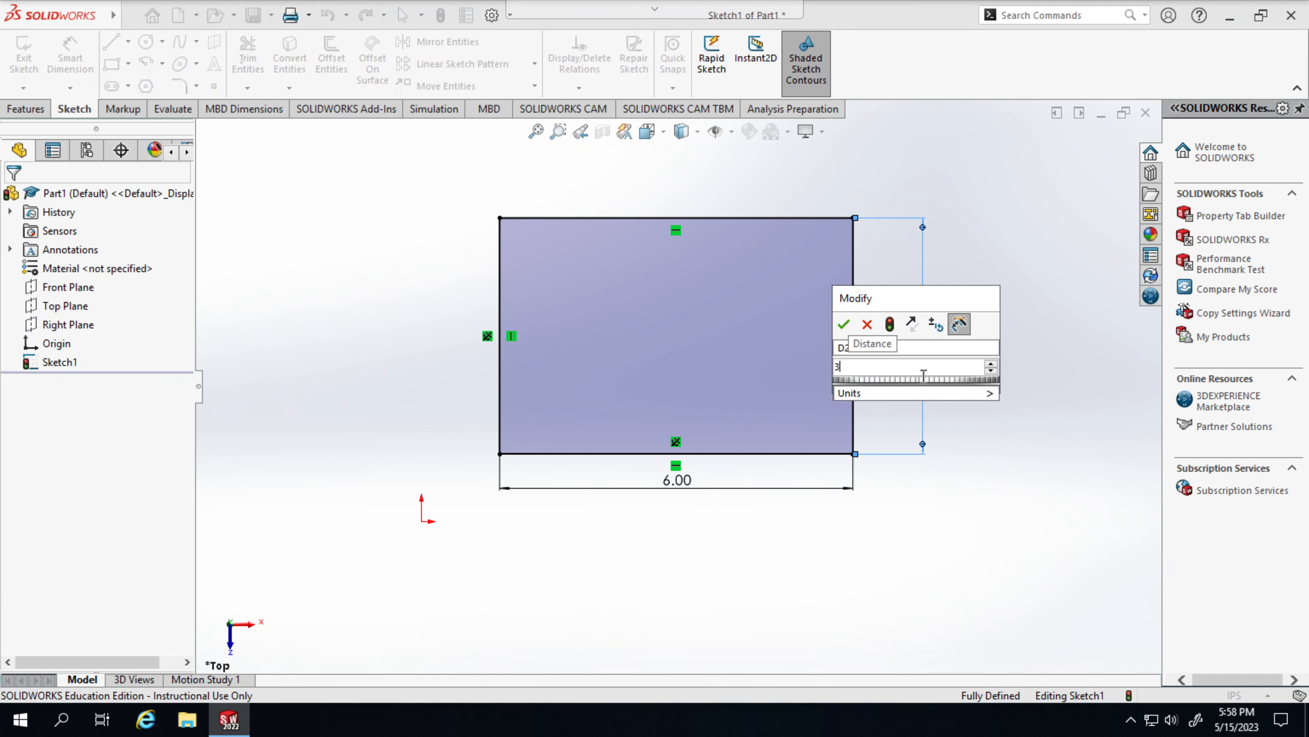
pyautogui.write('3')
pyautogui.press('Return')
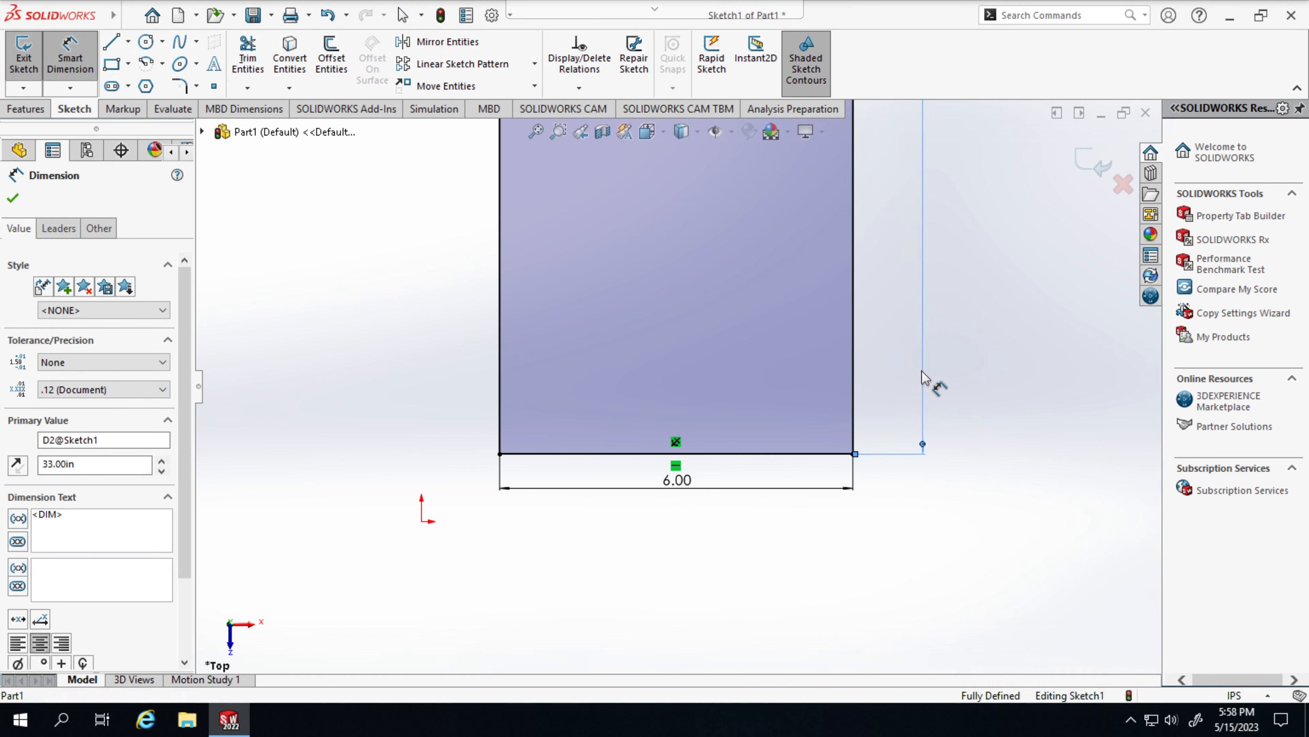
# Step: Set the rectangle's vertical dimension to 3 in
pyautogui.scroll(3, 923, 376)
pyautogui.scroll(5, 922, 377)
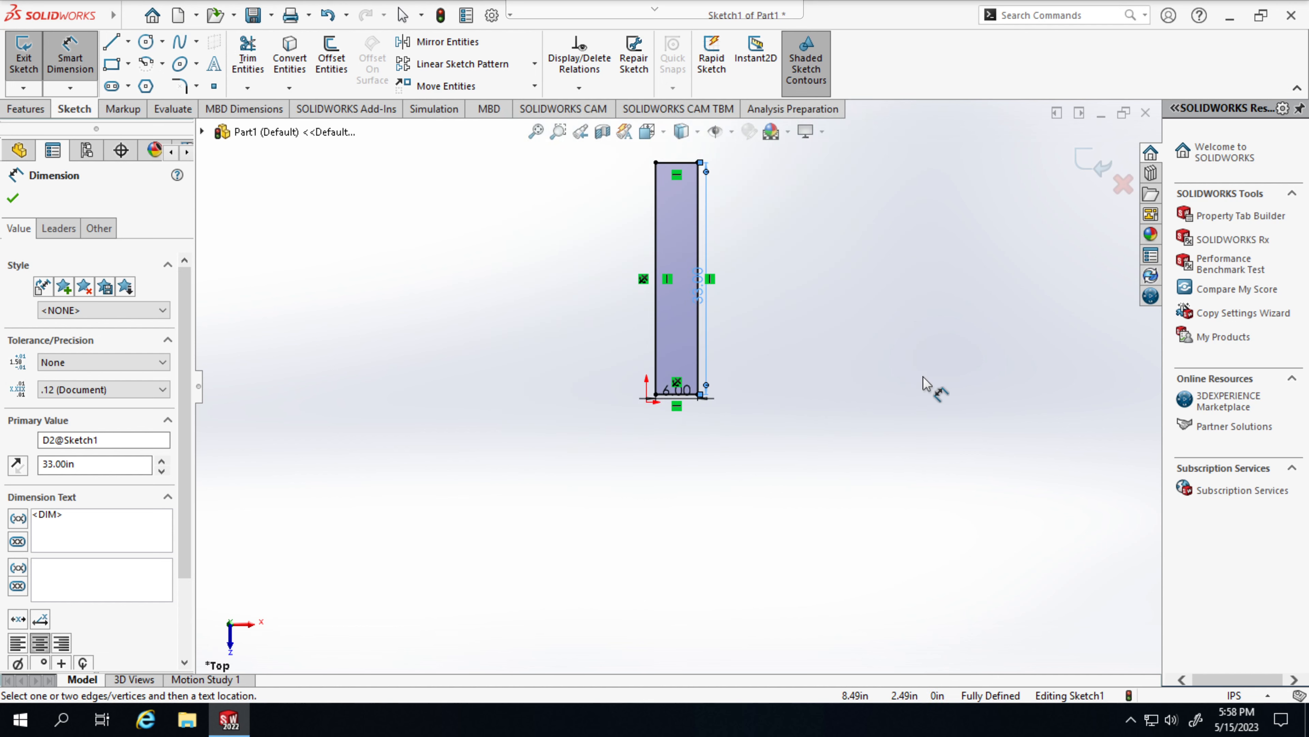
pyautogui.doubleClick(701, 297)
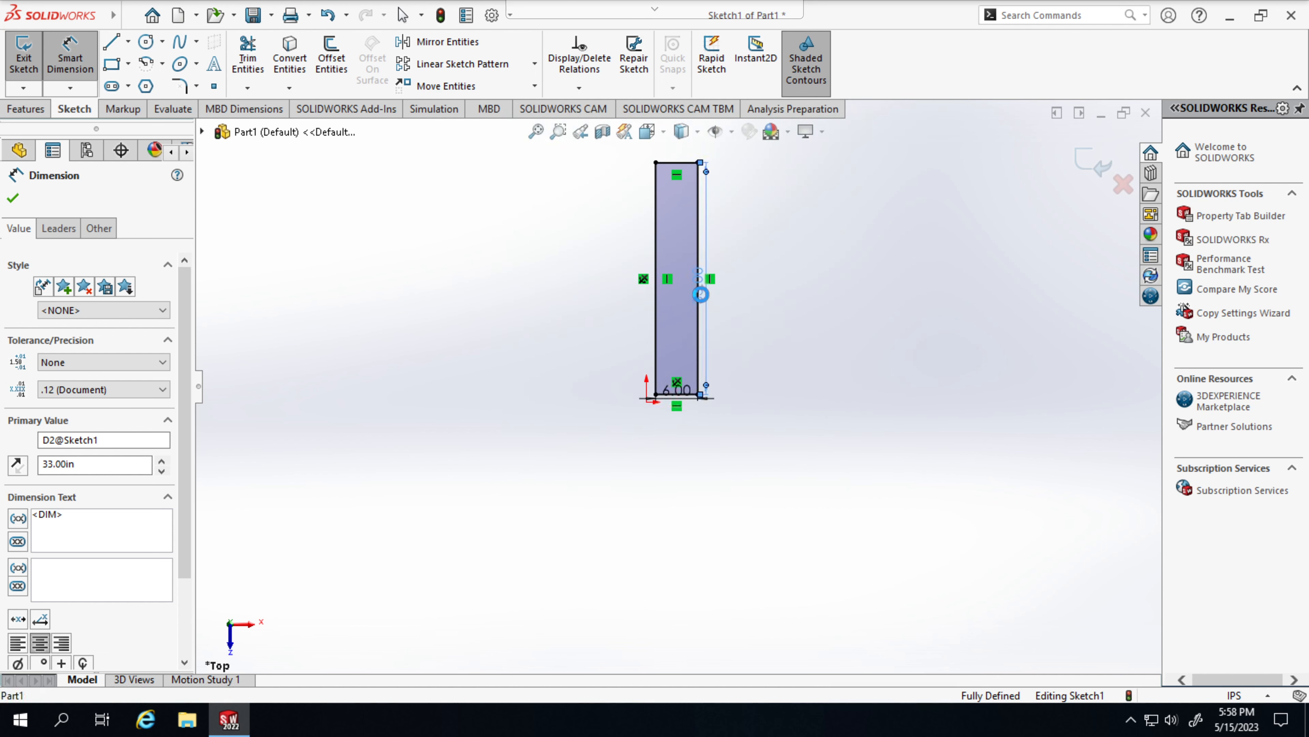
pyautogui.write('3')
pyautogui.press('Return')
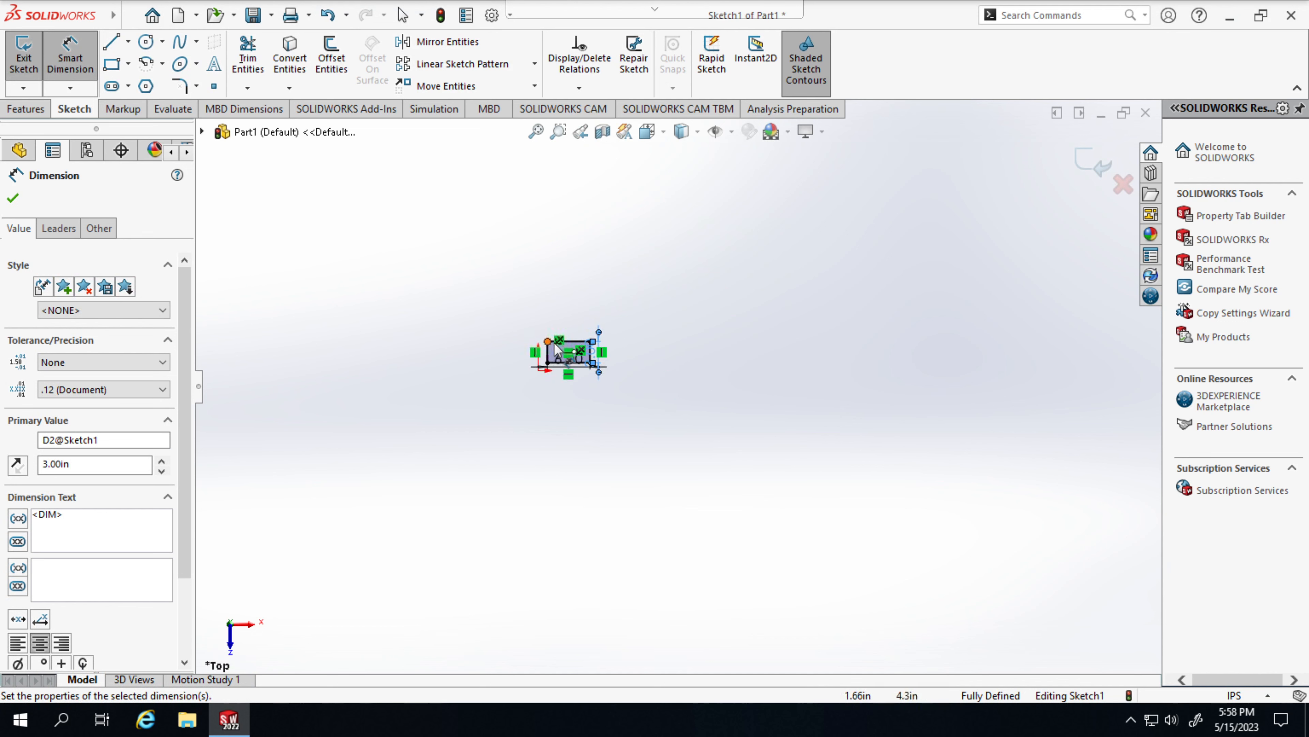
pyautogui.scroll(-2, 546, 351)
pyautogui.scroll(-10, 599, 362)
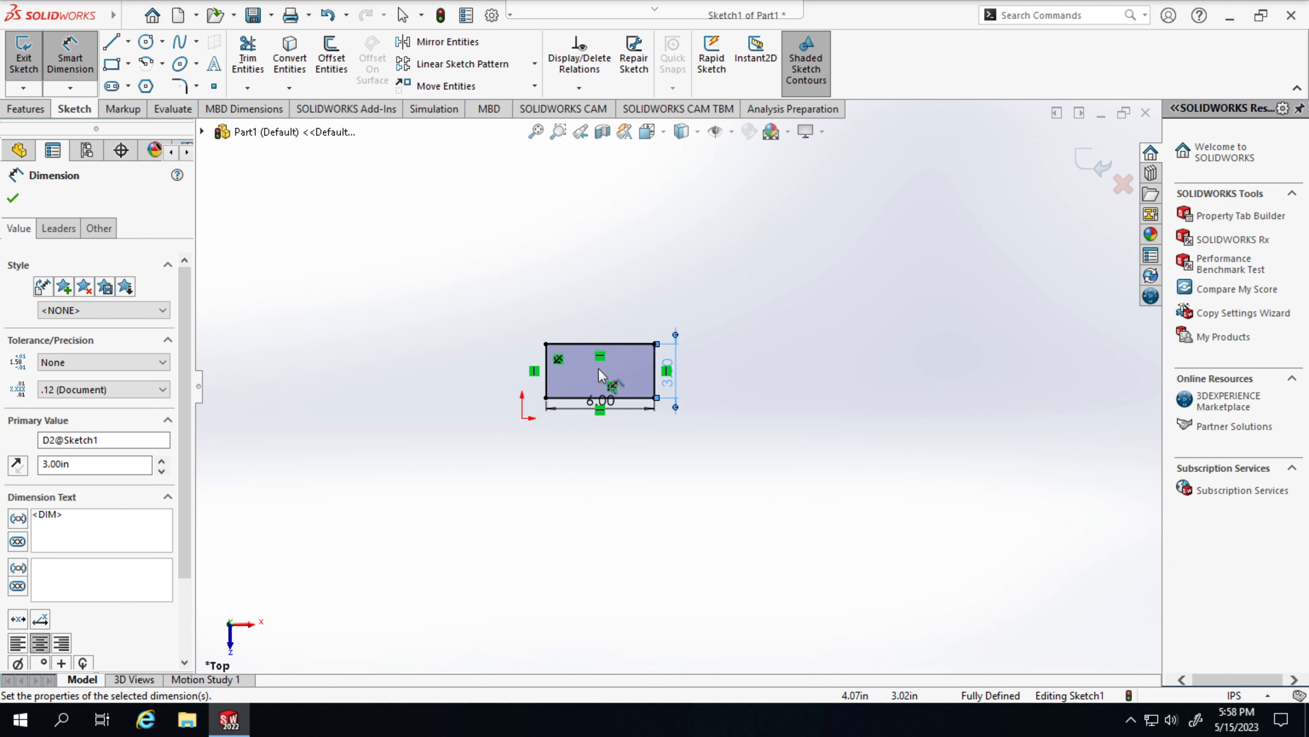
pyautogui.scroll(-5, 670, 392)
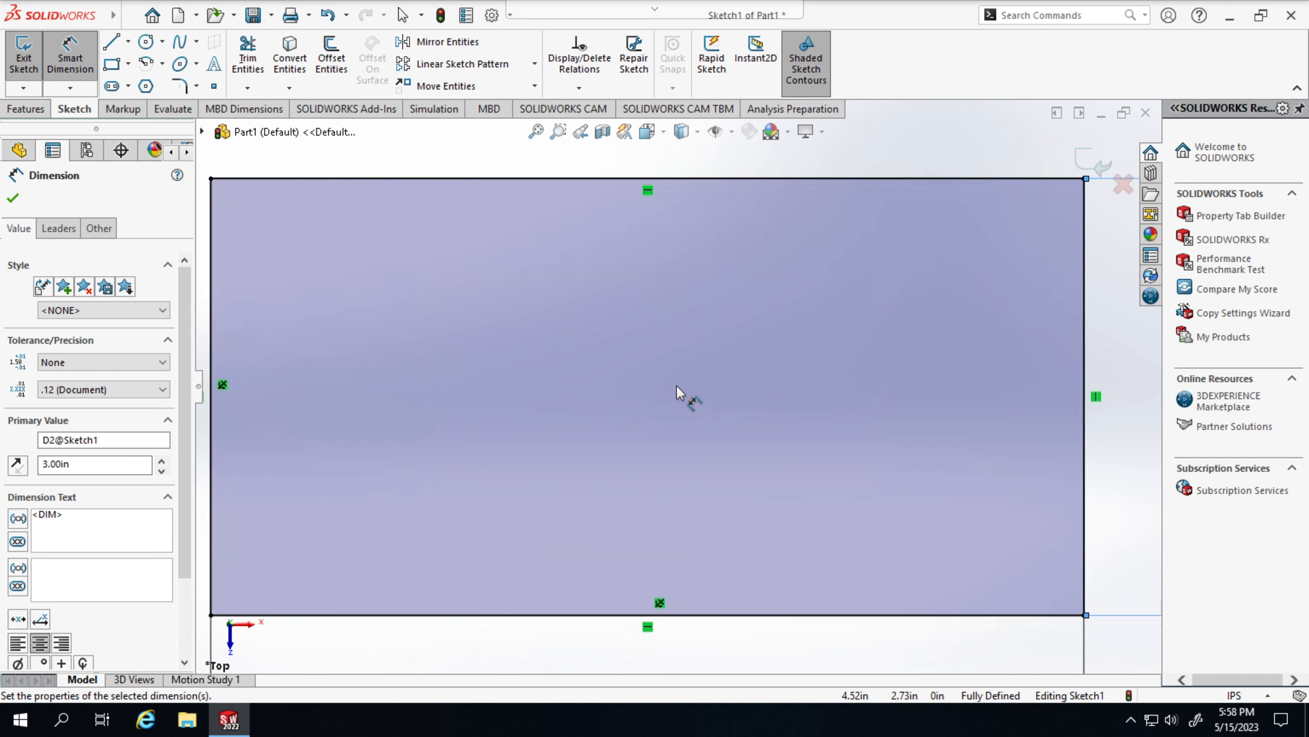
pyautogui.scroll(4, 675, 391)
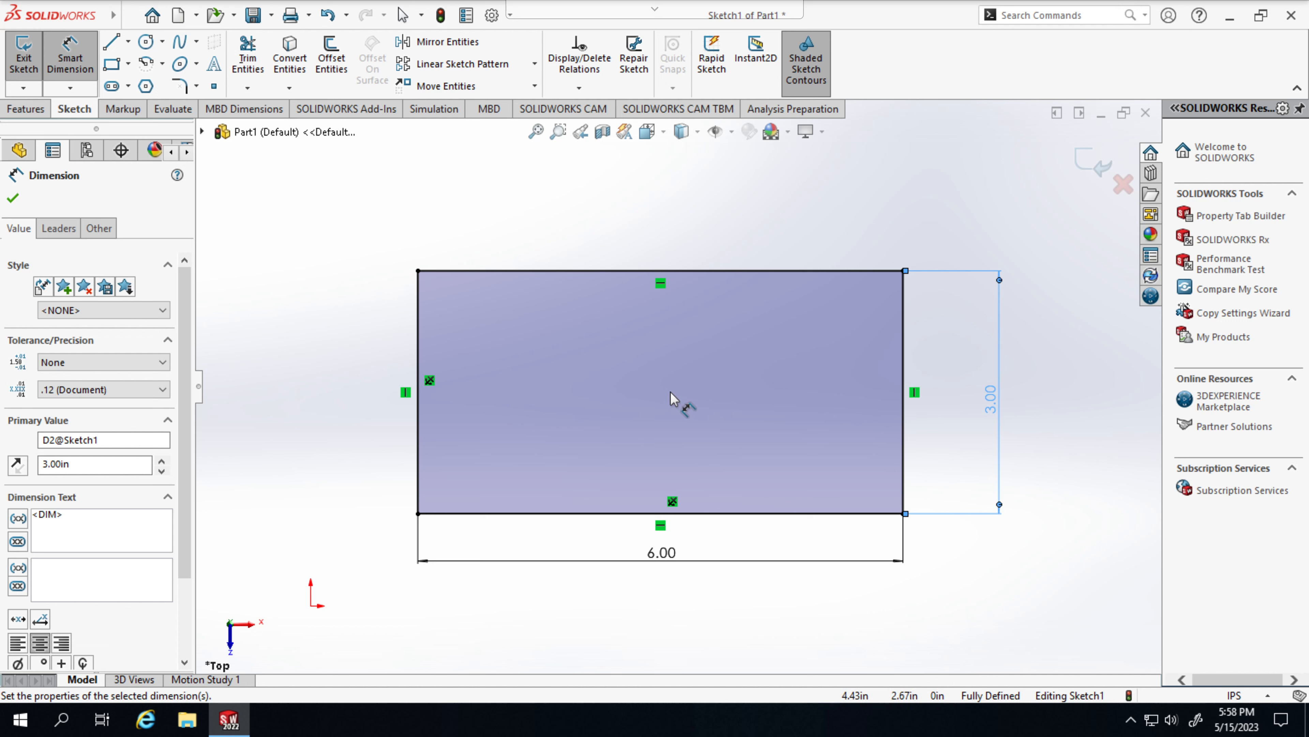
# Step: Sketch a circle about 0.77 in in diameter inside the rectangle, near the middle of its left edge
pyautogui.click(146, 45)
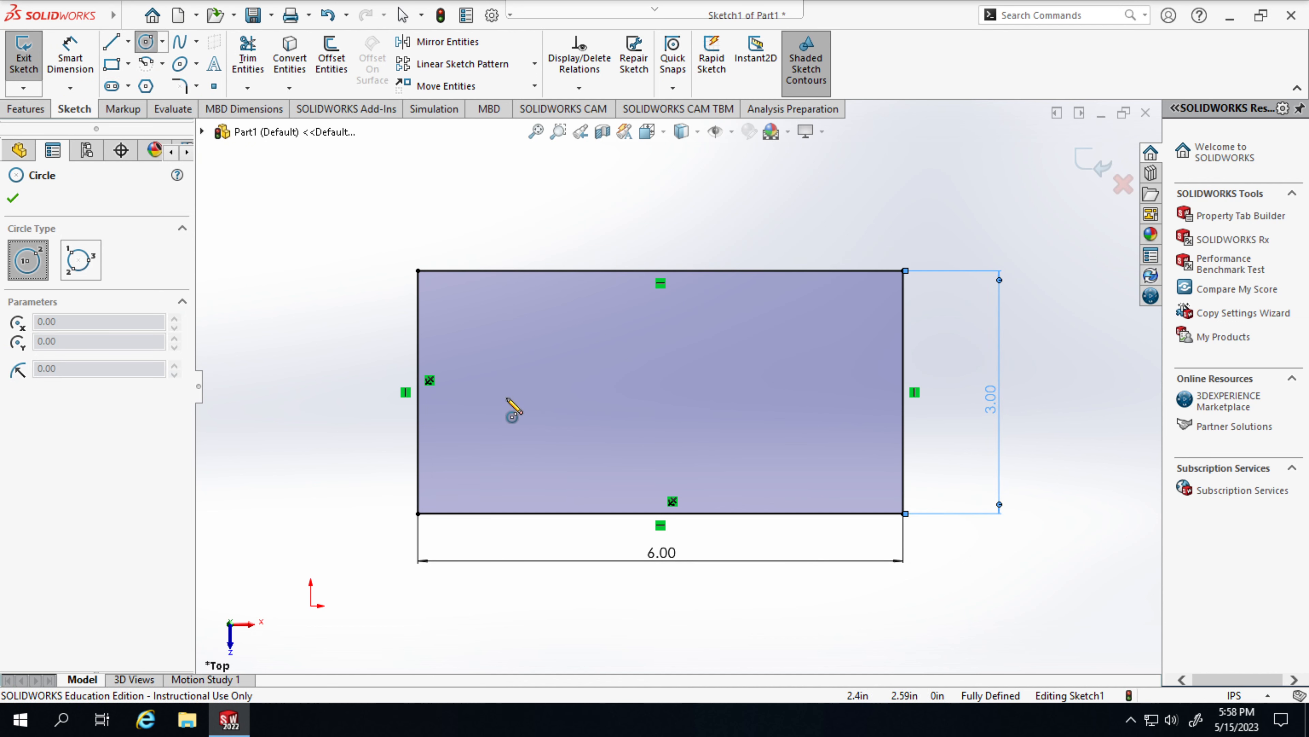
pyautogui.click(505, 396)
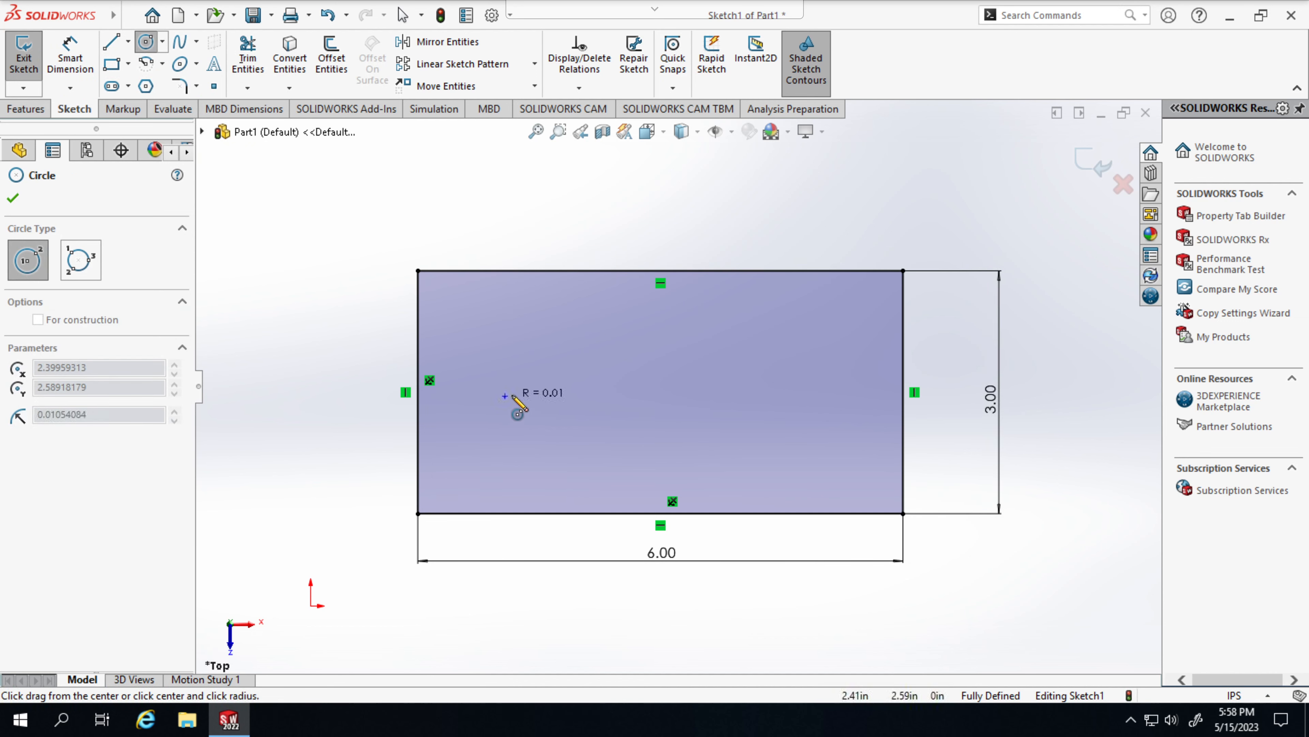
pyautogui.click(532, 383)
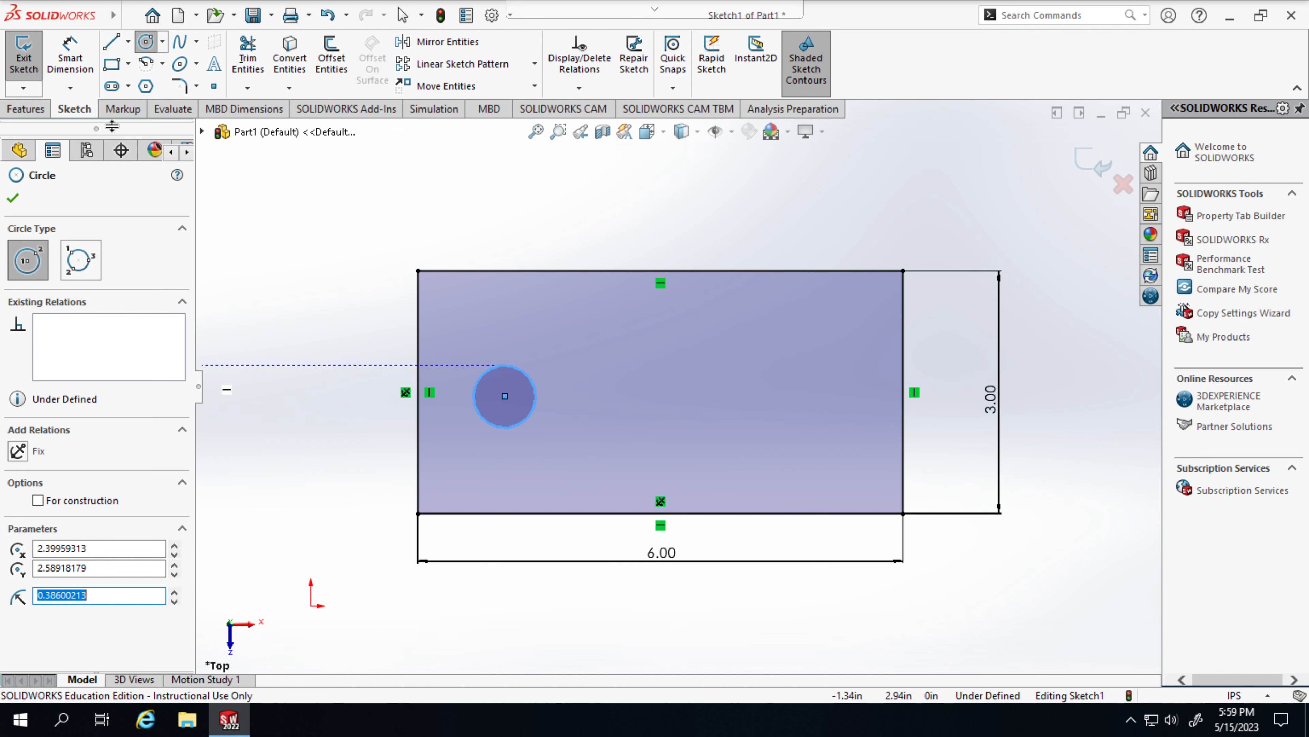
# Step: Dimension the circle's diameter as 1 in, placing the dimension above the rectangle
pyautogui.click(70, 57)
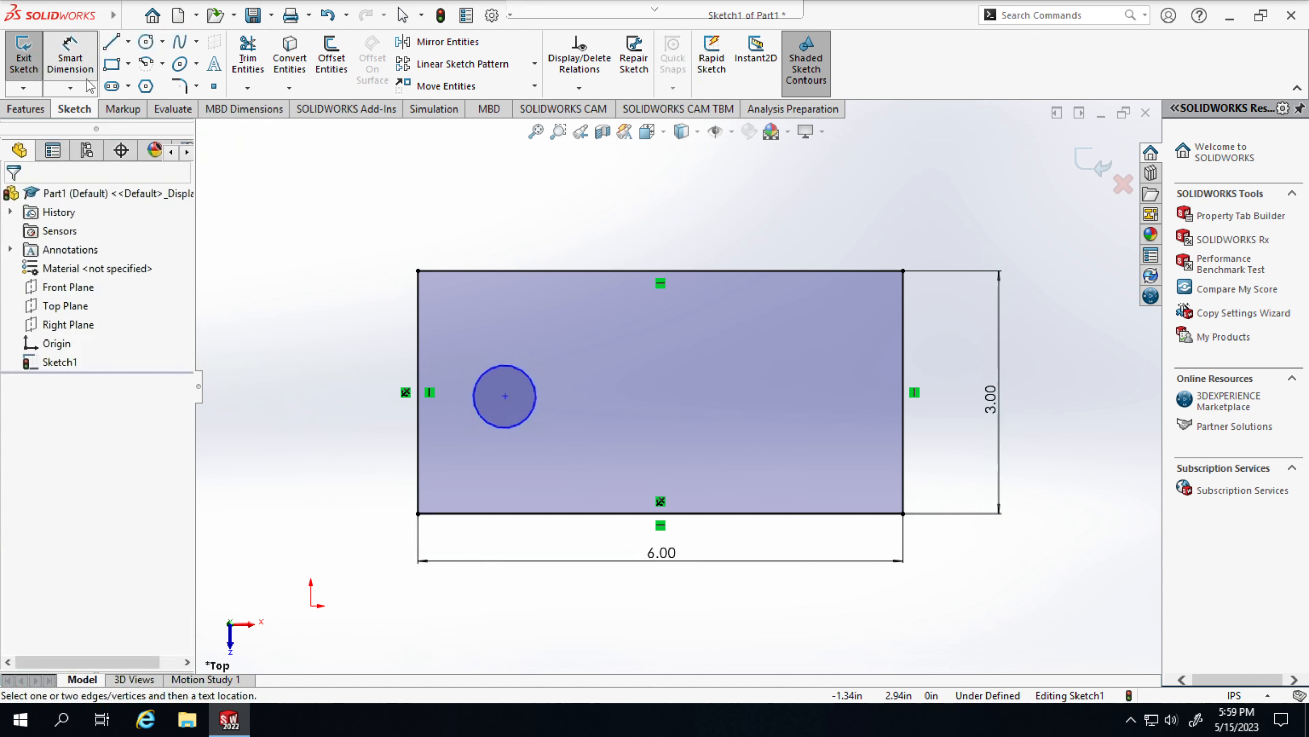
pyautogui.click(523, 378)
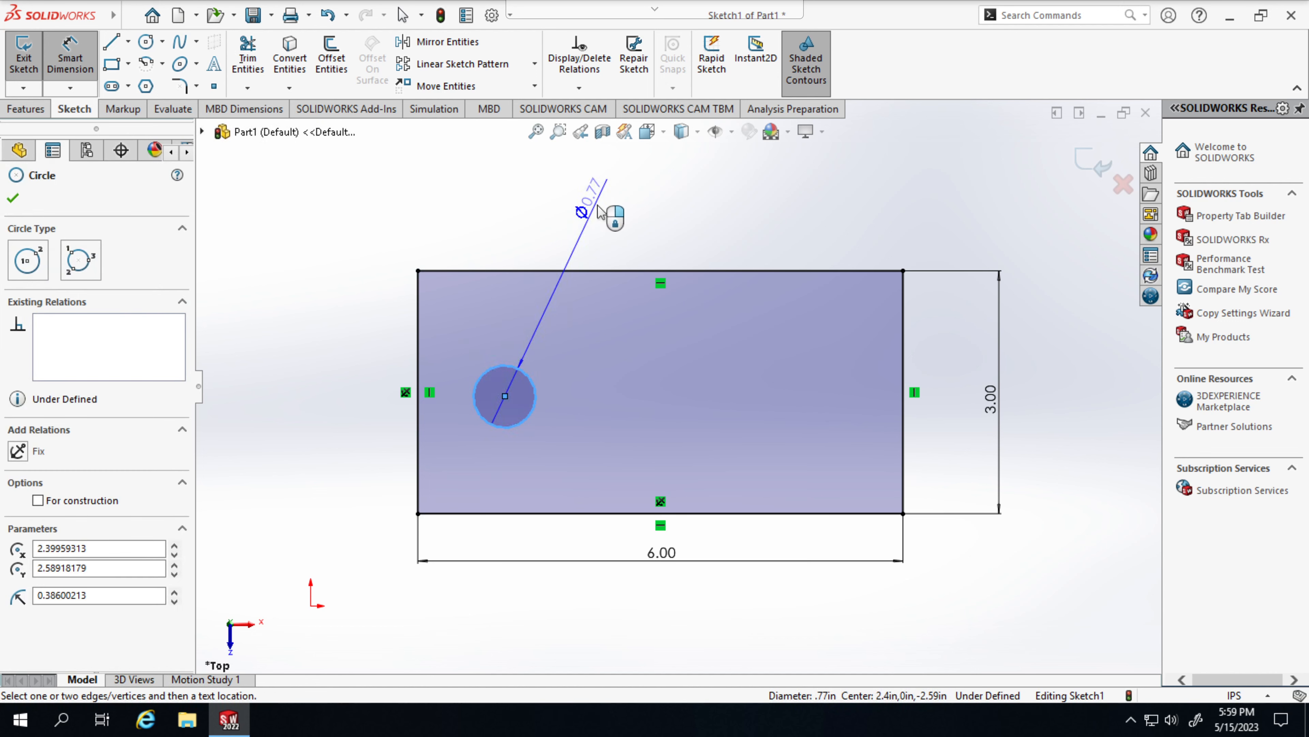
pyautogui.click(599, 207)
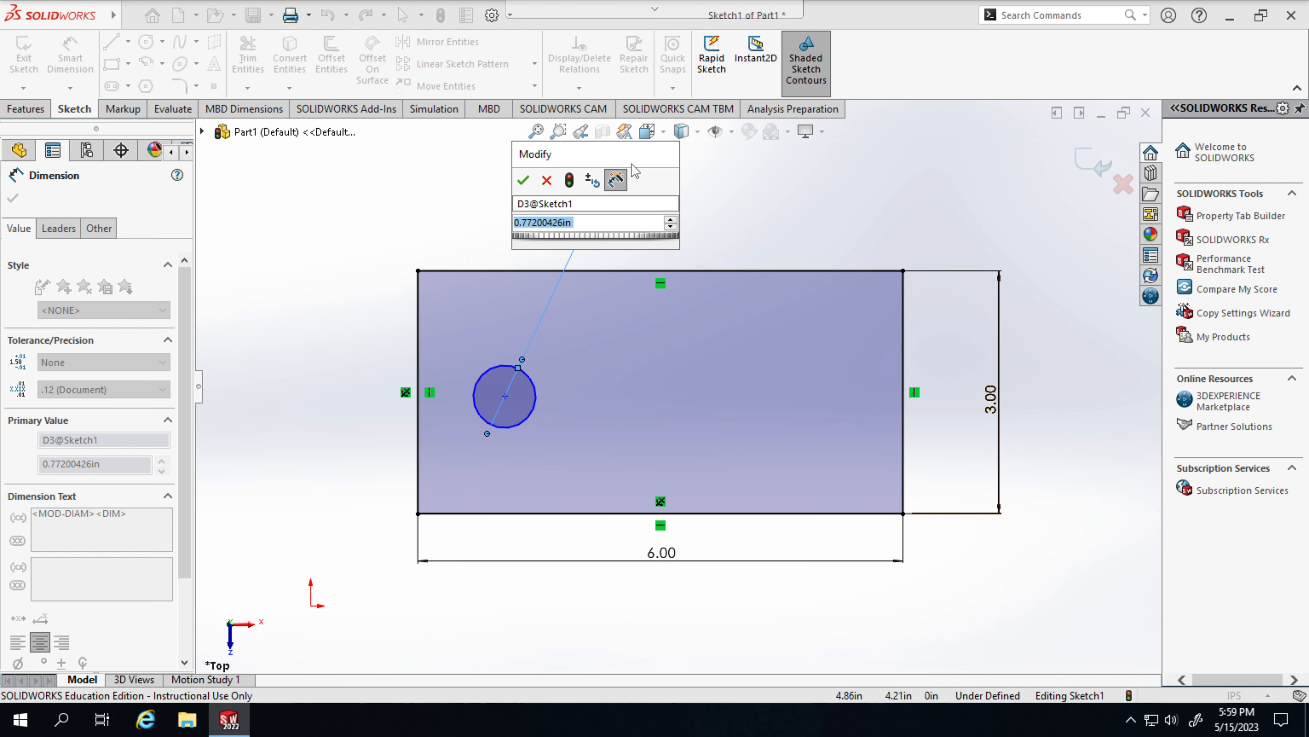
pyautogui.moveTo(632, 159); pyautogui.dragTo(896, 167)
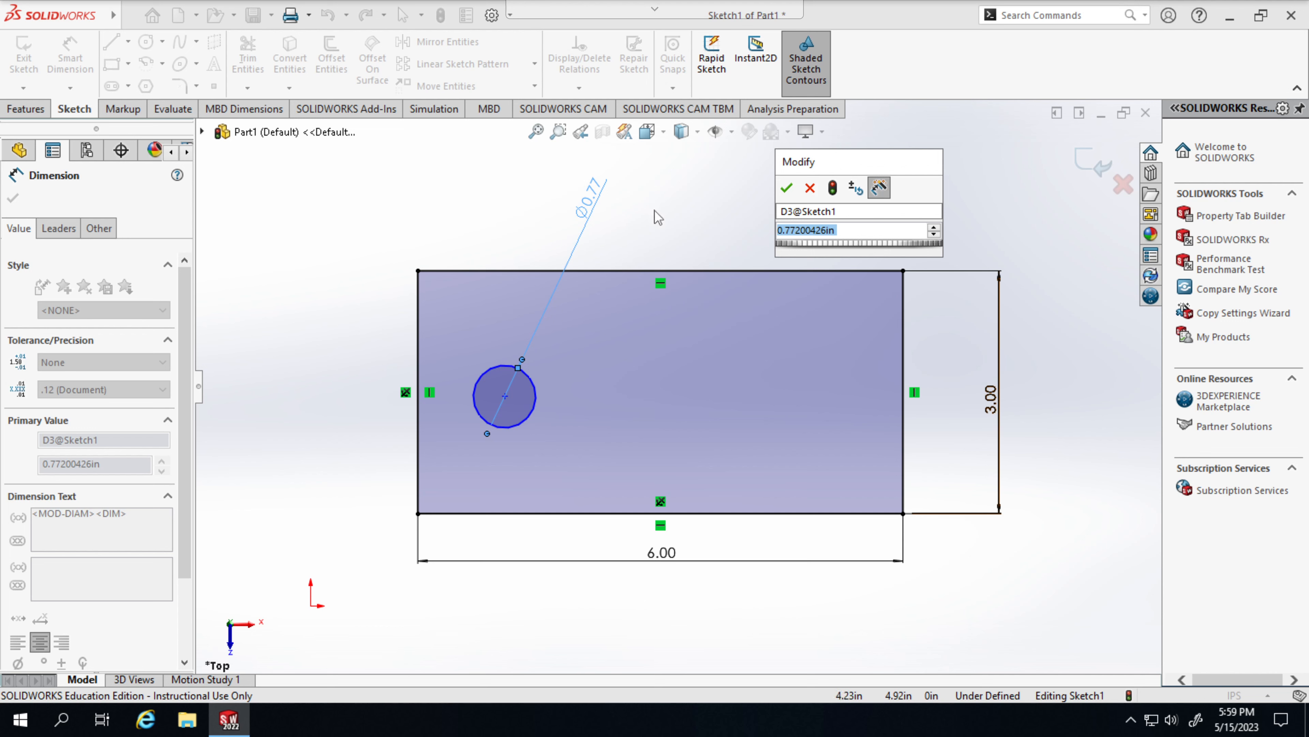
pyautogui.write('1')
pyautogui.press('Return')
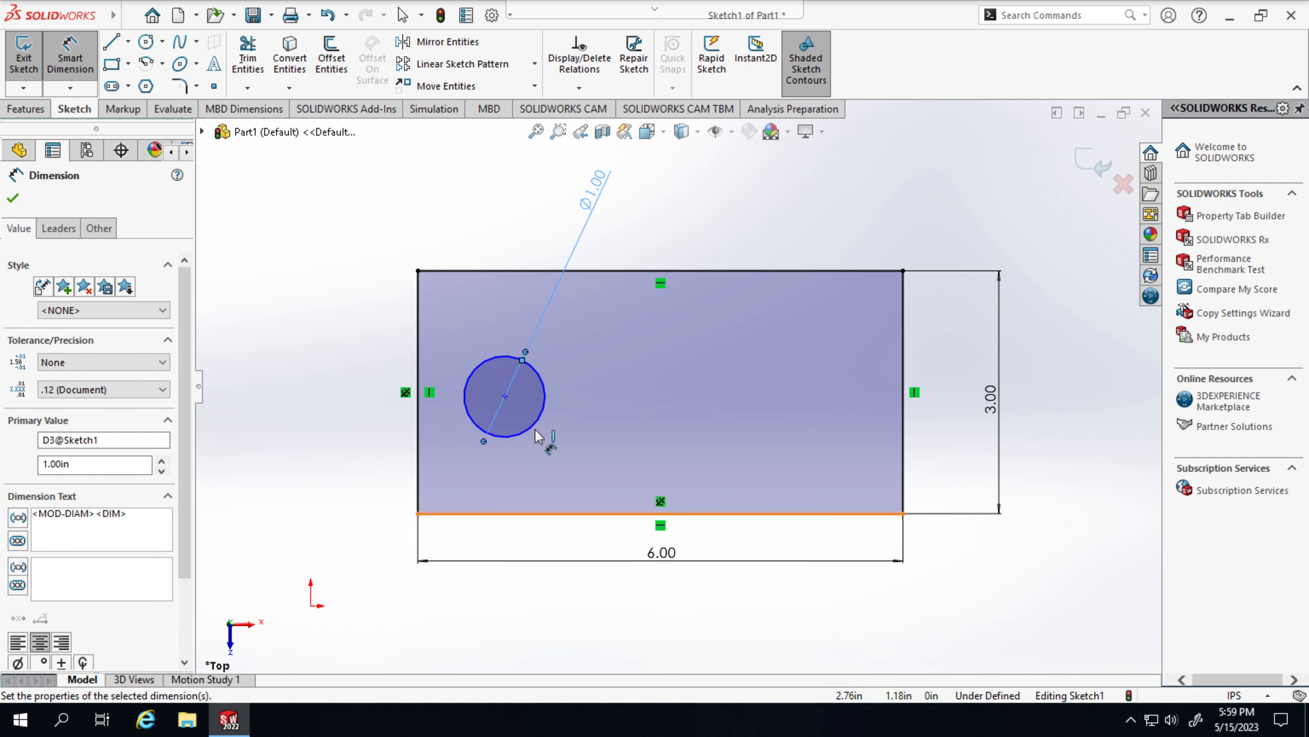
# Step: Dimension the circle's centre 1.5 in from the rectangle's bottom edge and shift the dimension text slightly down along its line
pyautogui.click(463, 514)
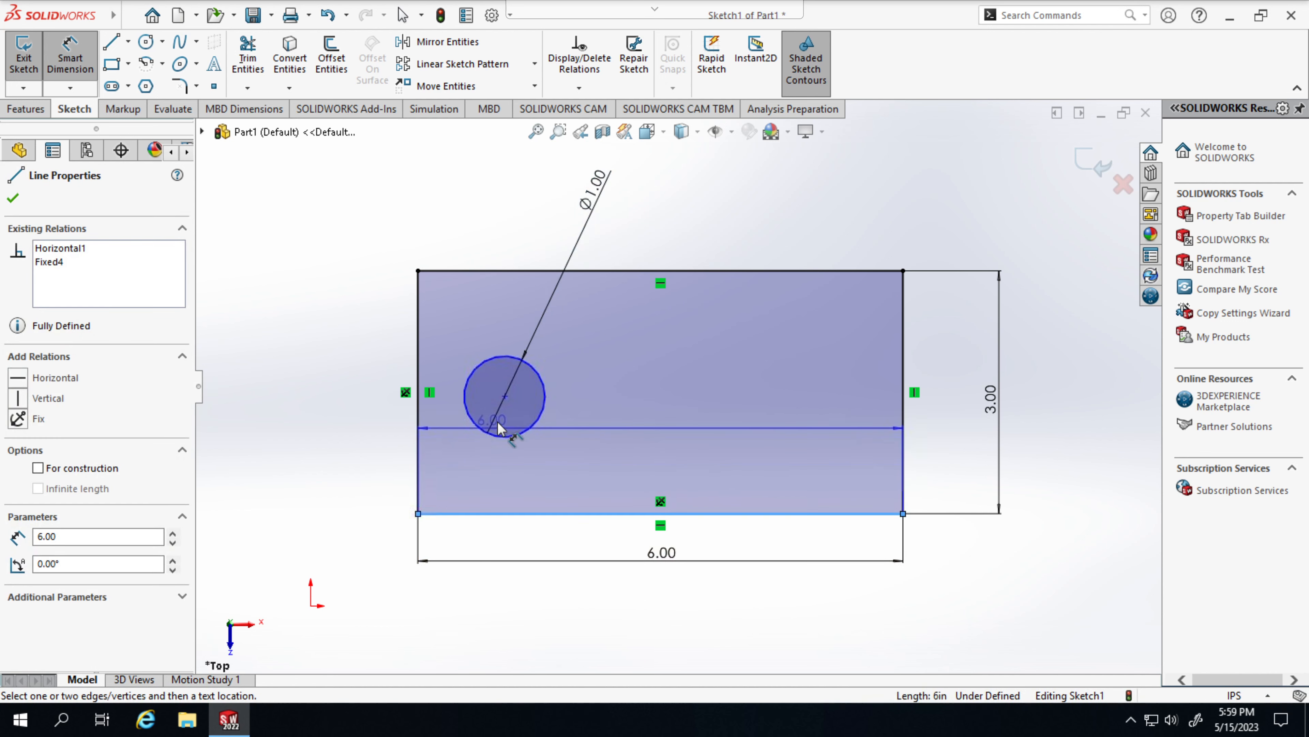
pyautogui.click(505, 396)
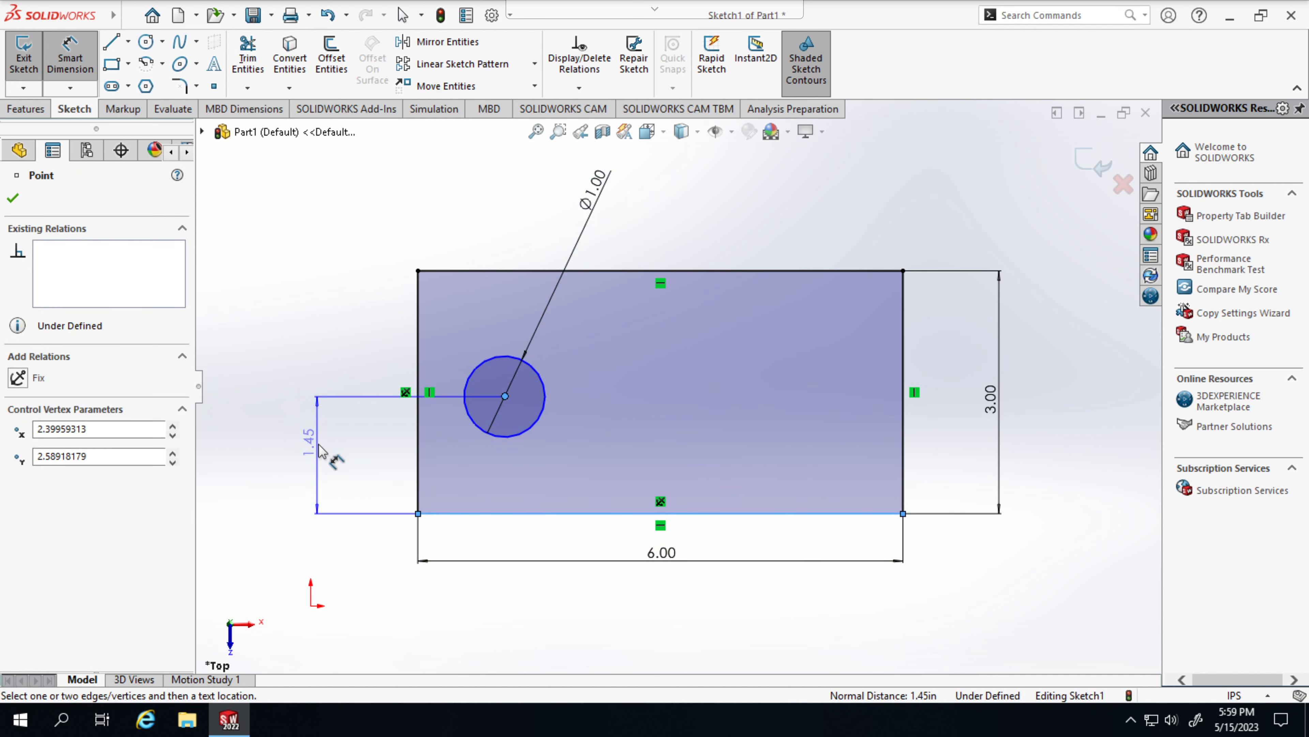
pyautogui.click(320, 450)
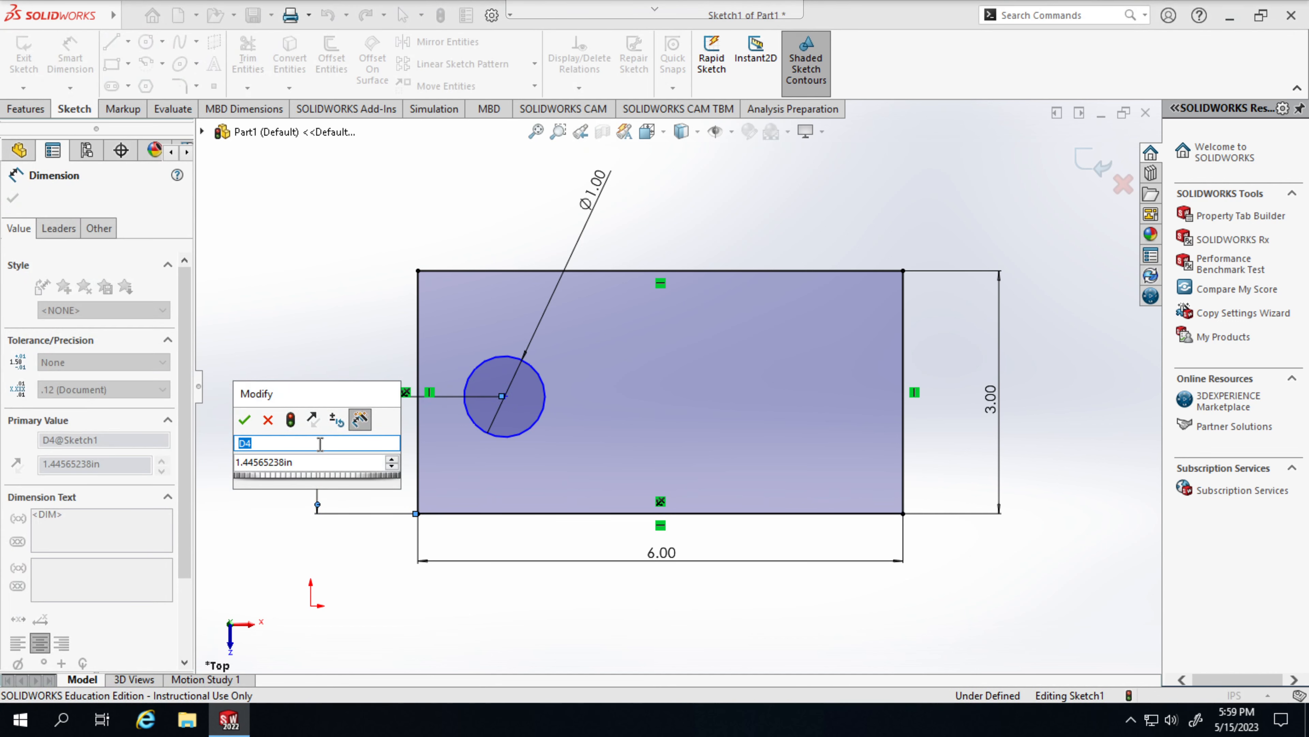
pyautogui.write('1.5')
pyautogui.press('Tab')
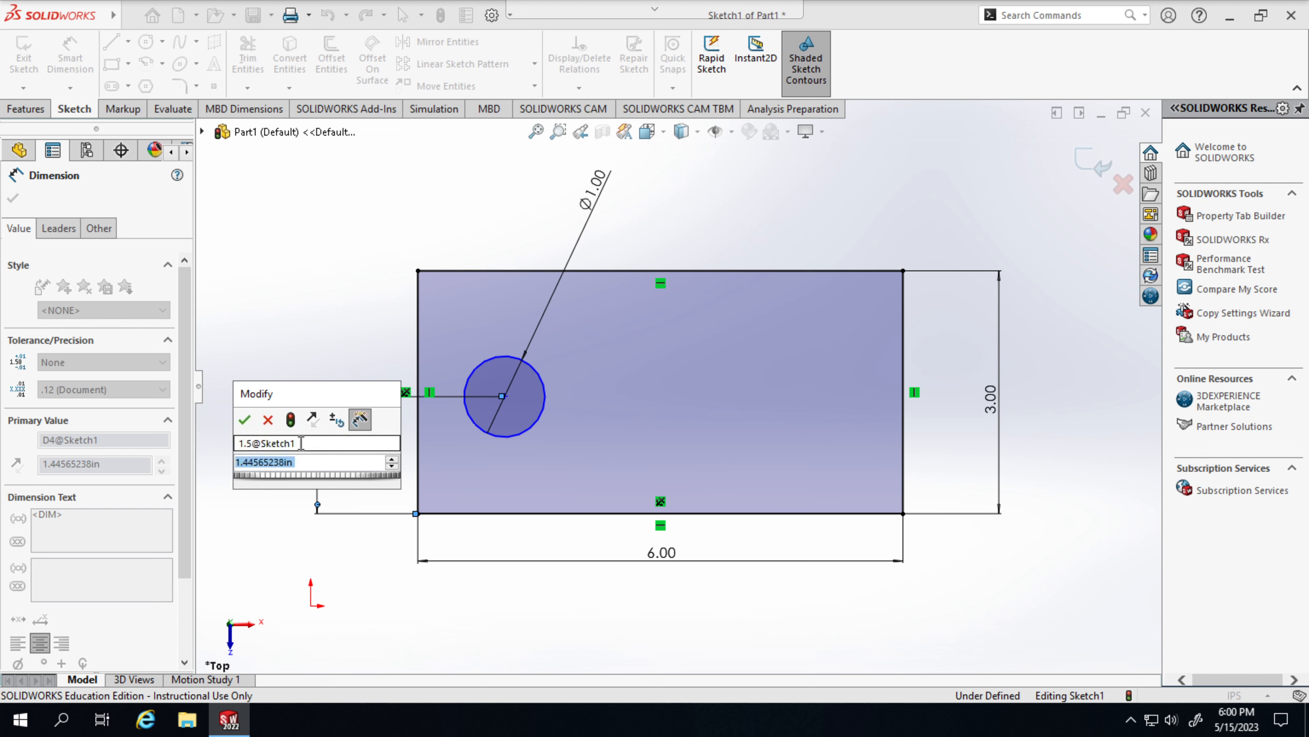
pyautogui.doubleClick(280, 464)
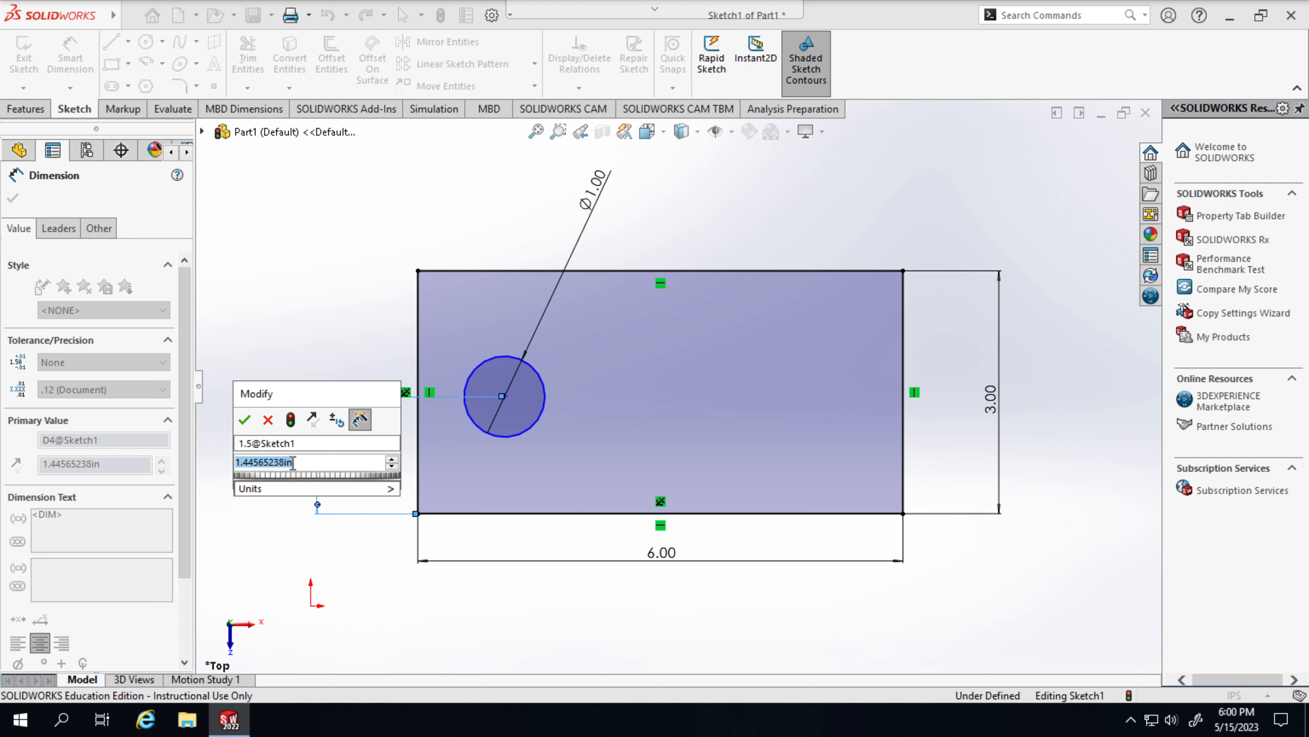
pyautogui.write('1.5')
pyautogui.press('Return')
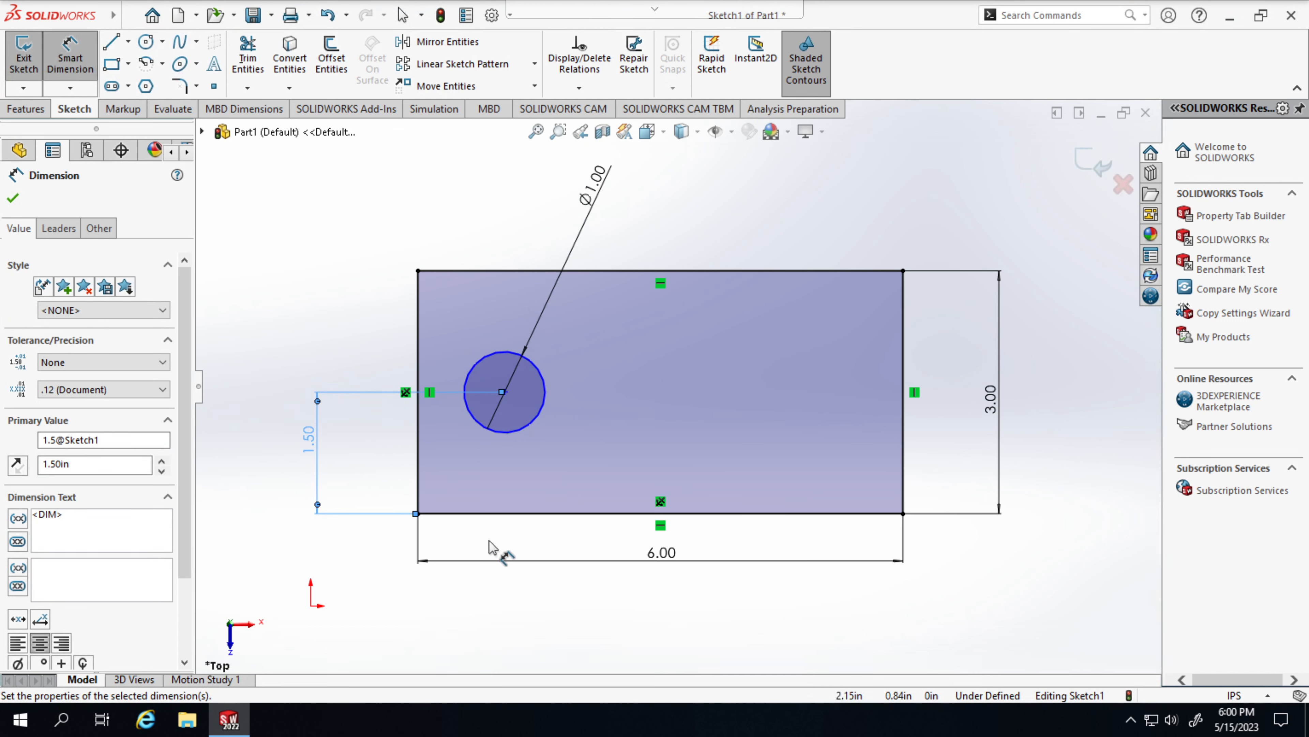
pyautogui.moveTo(310, 437); pyautogui.dragTo(312, 457)
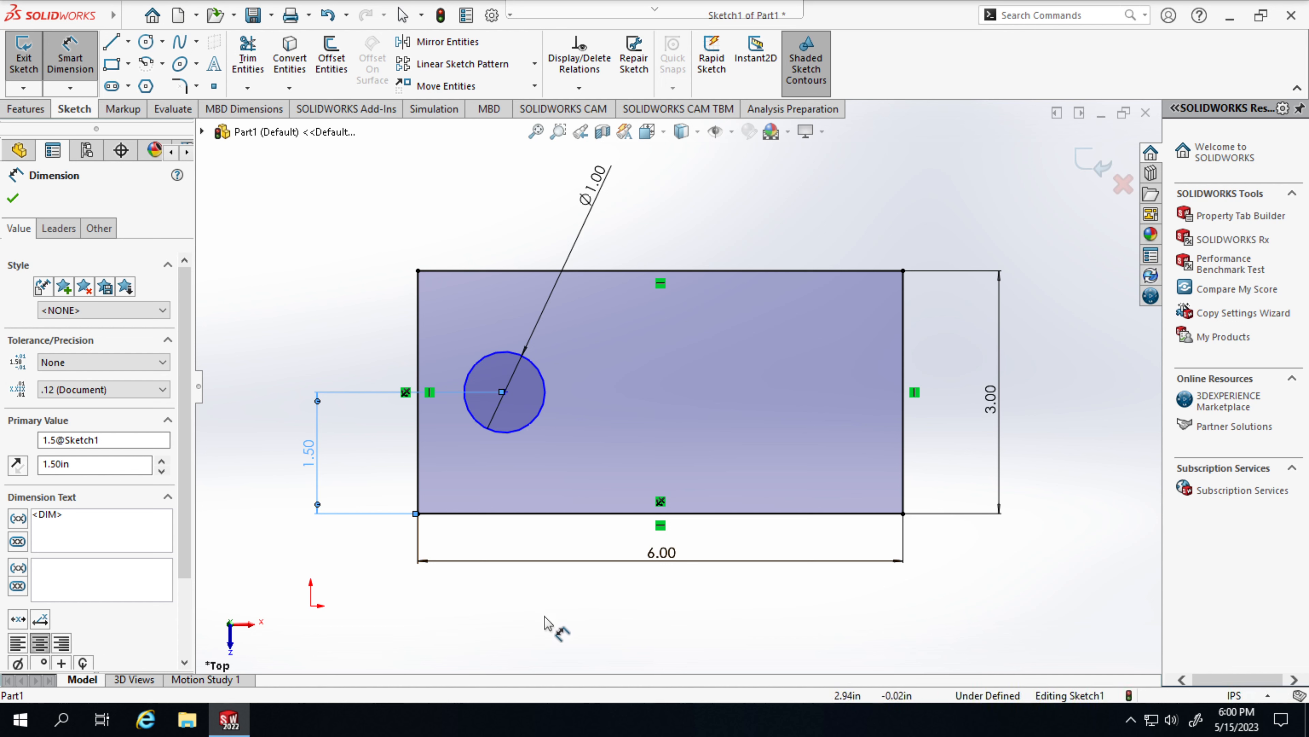
# Step: Dimension the circle's centre 1.5 in from the rectangle's left edge and space both horizontal dimensions farther below the rectangle
pyautogui.click(421, 467)
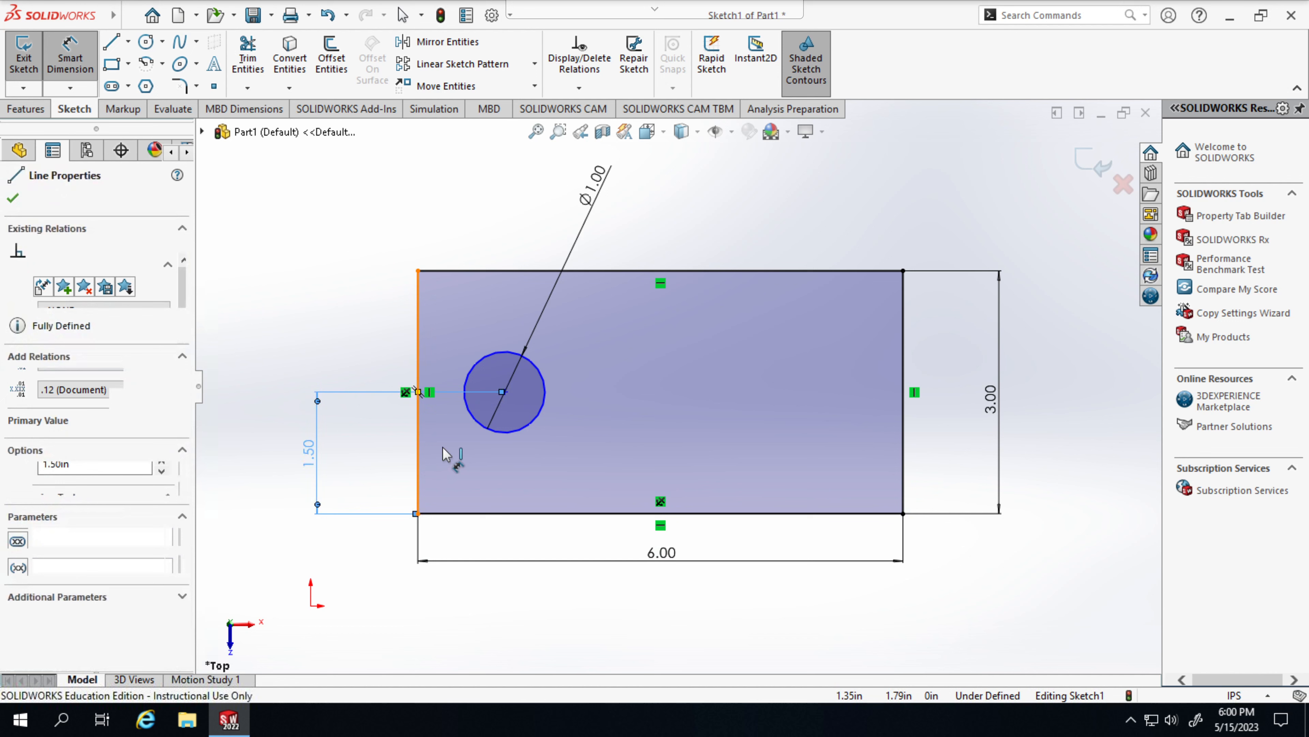
pyautogui.click(505, 393)
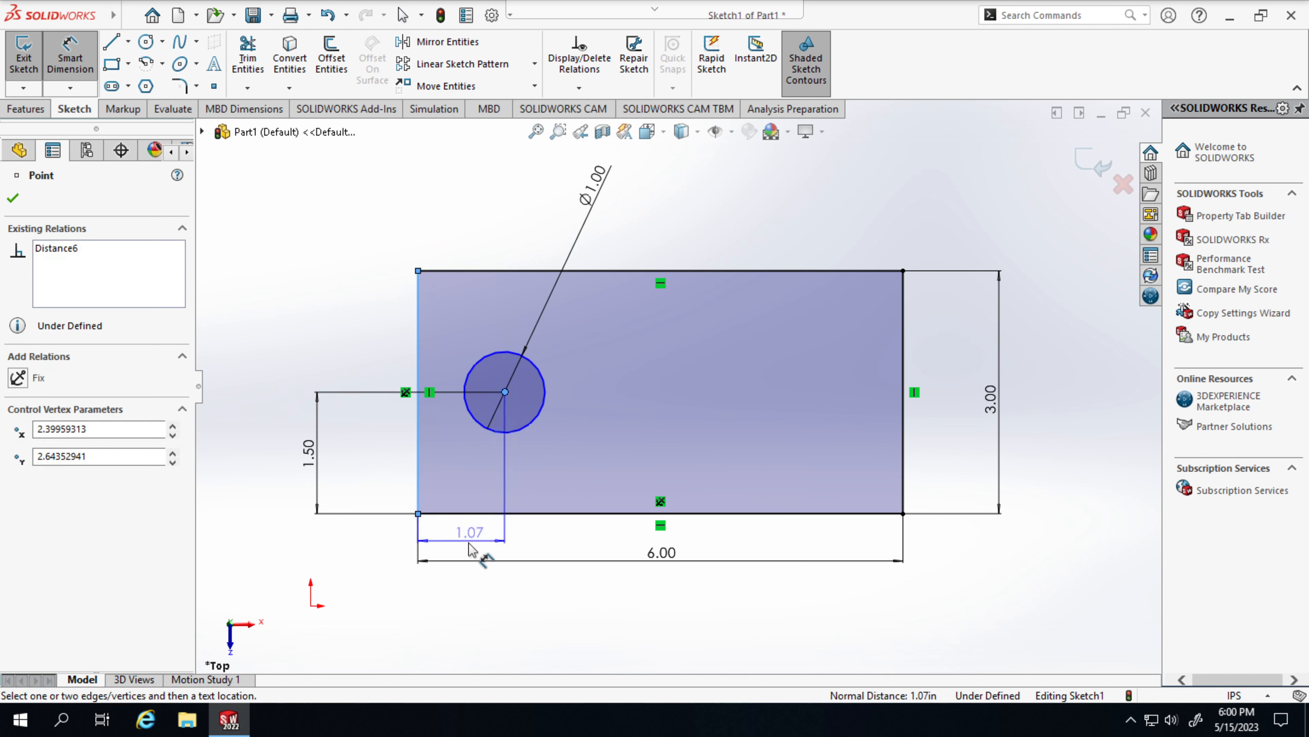
pyautogui.click(470, 559)
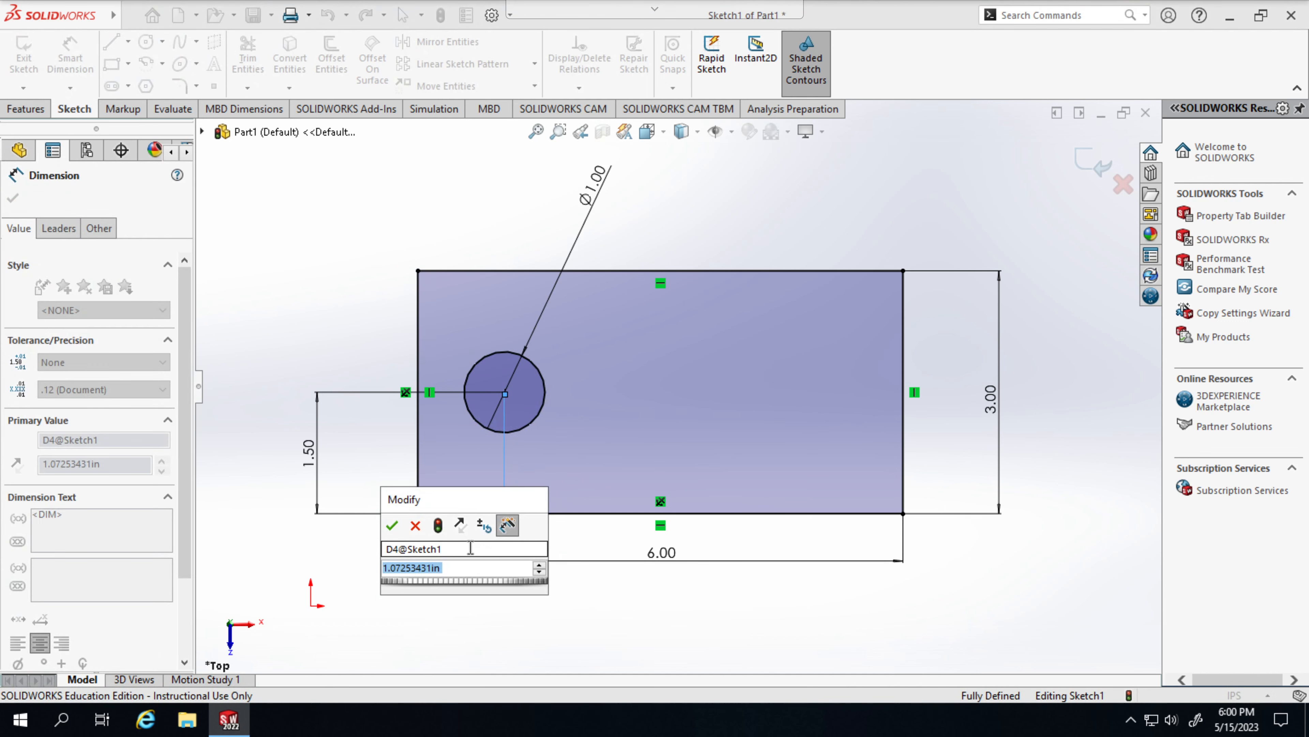
pyautogui.write('1.5')
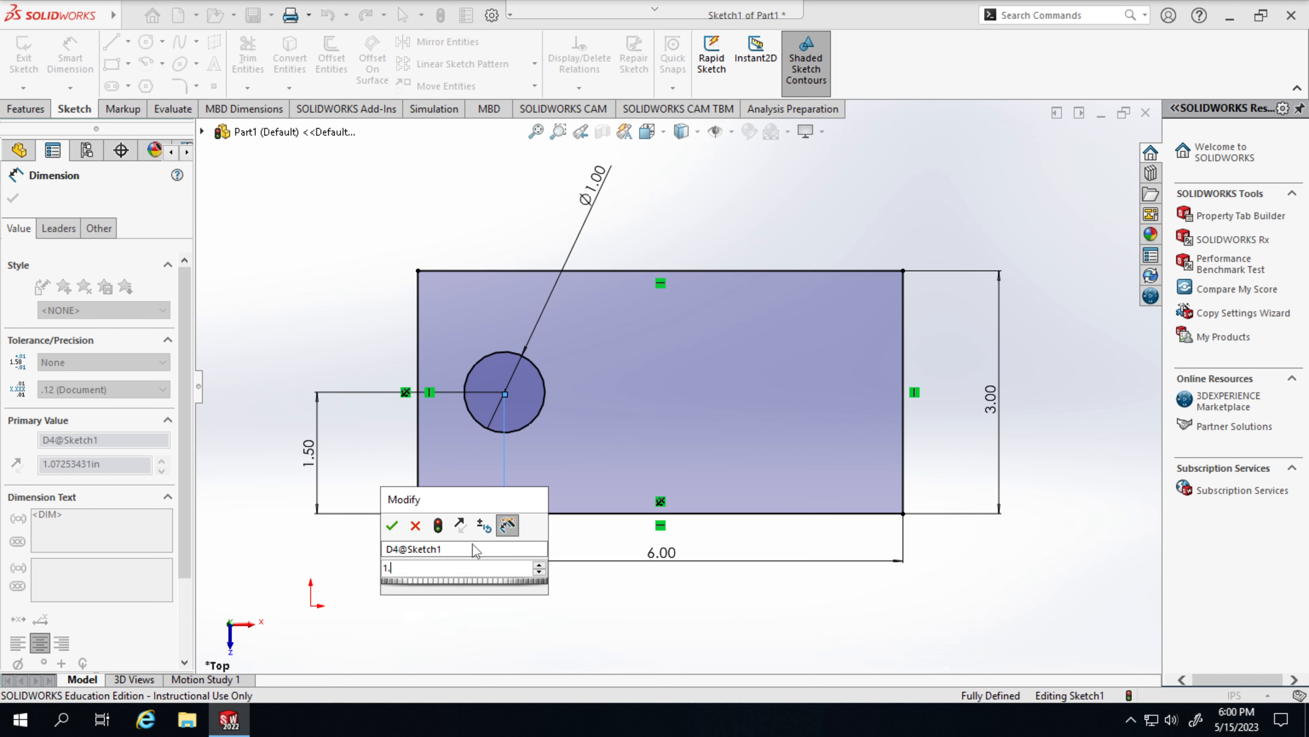
pyautogui.press('Return')
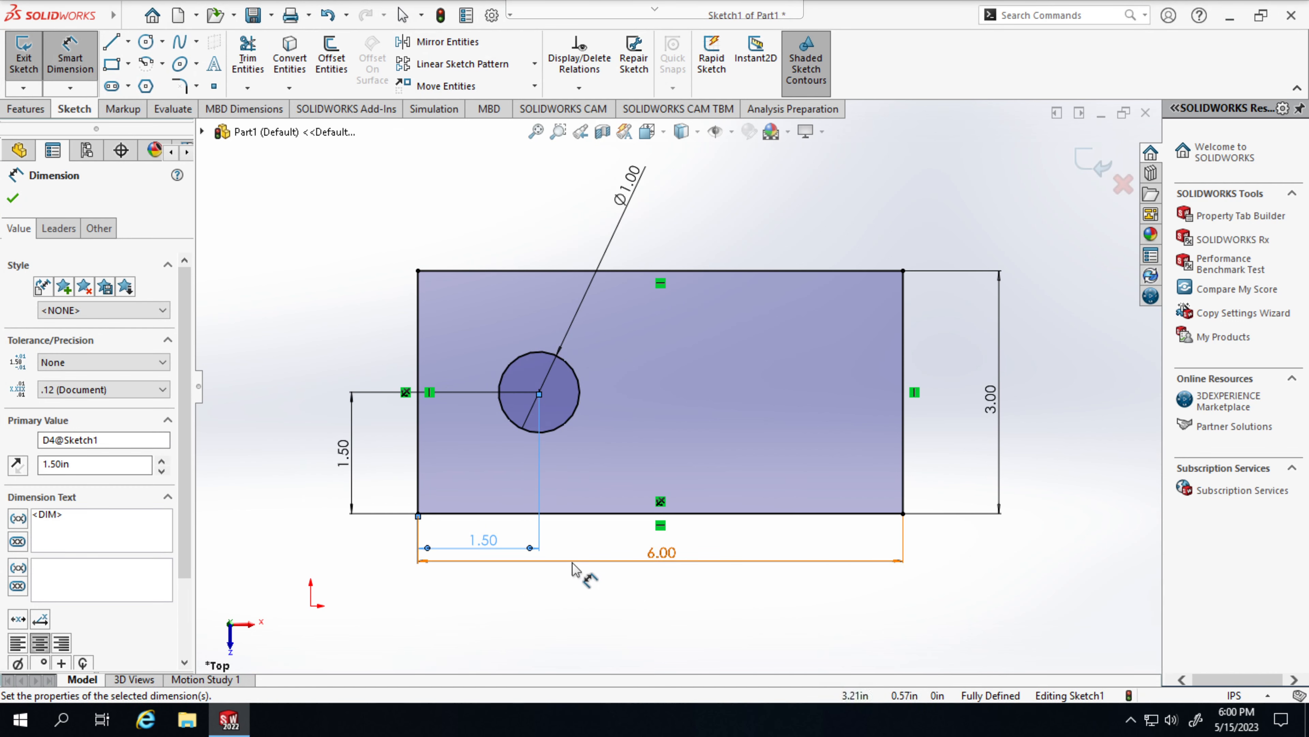
pyautogui.moveTo(576, 569); pyautogui.dragTo(577, 591)
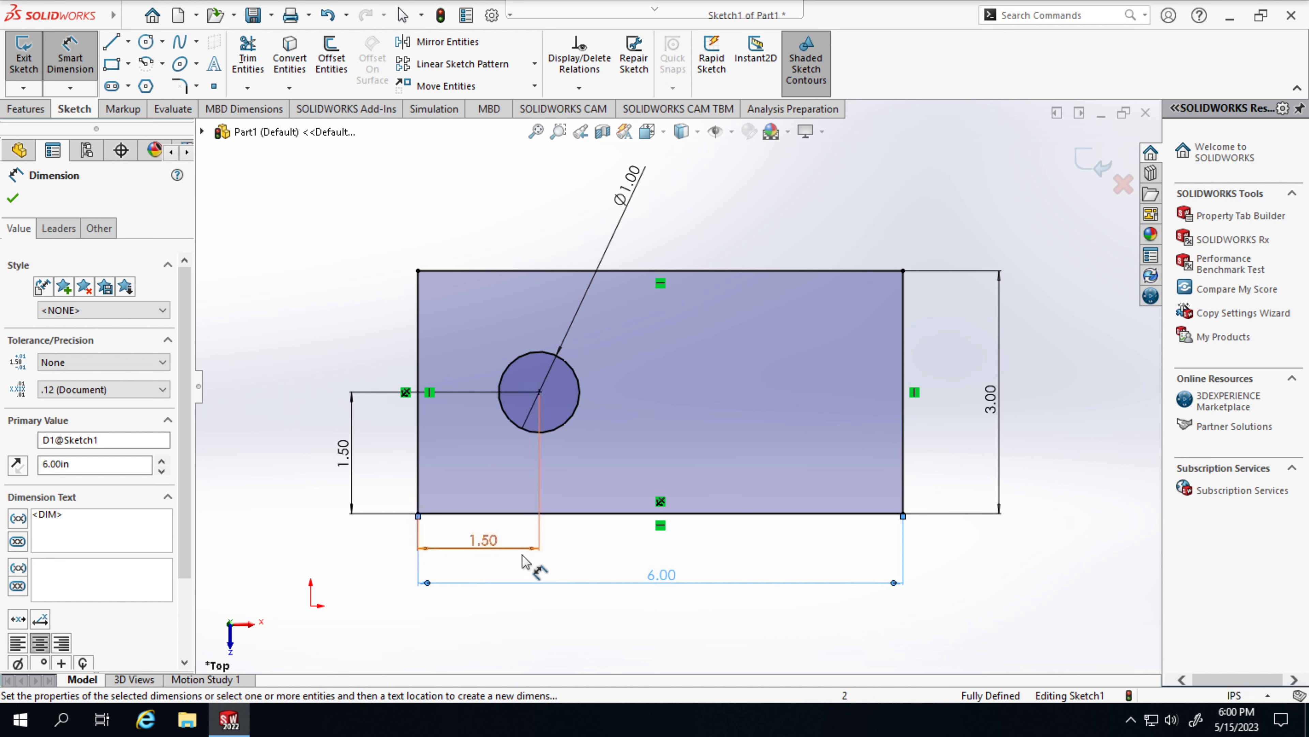
pyautogui.moveTo(517, 553); pyautogui.dragTo(518, 564)
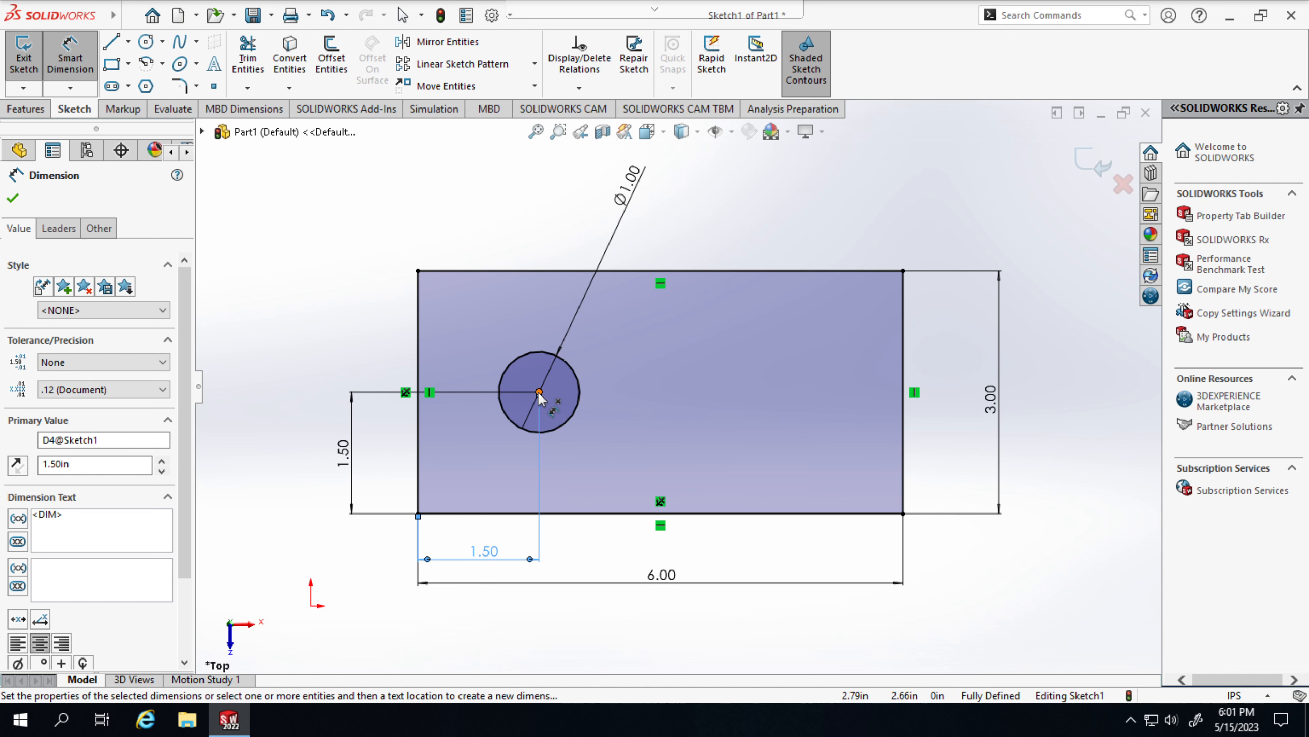
# Step: Set the circle's diameter to 0.5 in
pyautogui.doubleClick(631, 187)
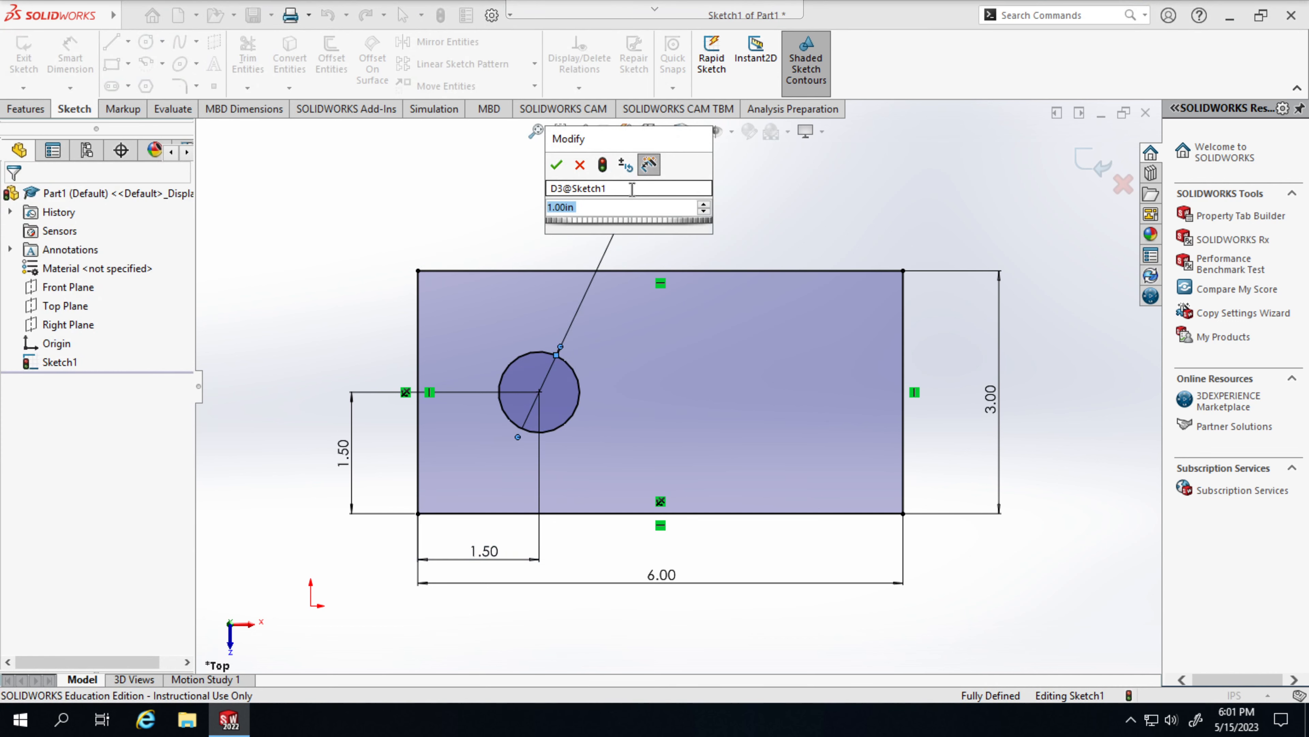
pyautogui.write('.5')
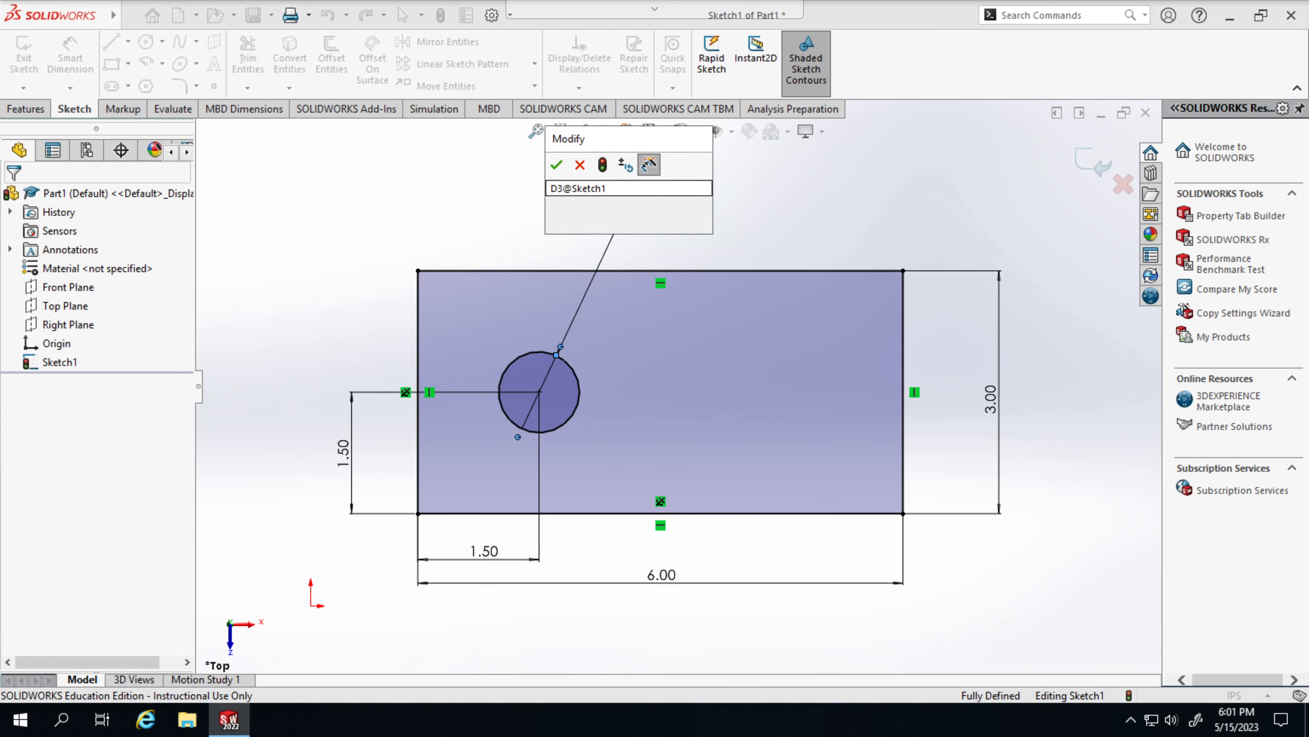
pyautogui.press('Return')
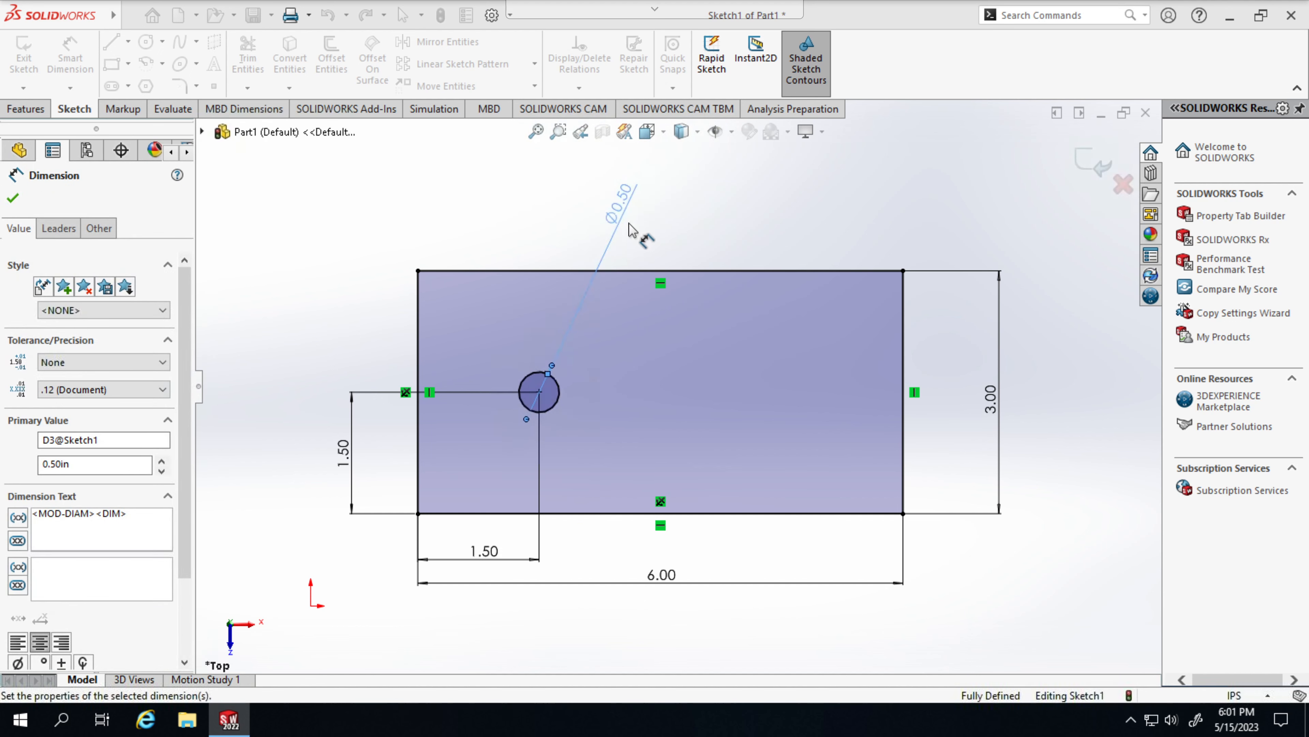